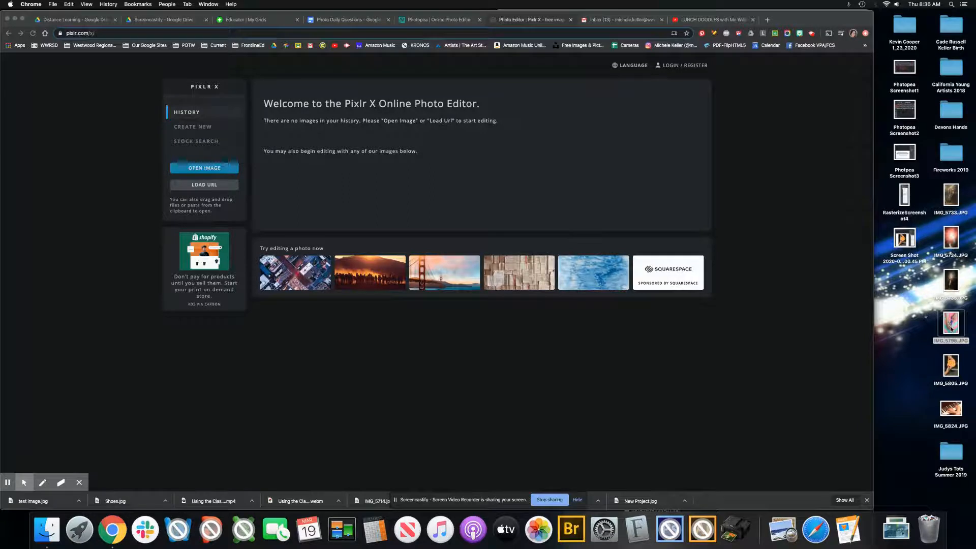
- Open the desktop photo IMG_5796.JPG for editing, pre-resized to Full HD at 1920 x 1280 px
drag(950, 325, 486, 196)
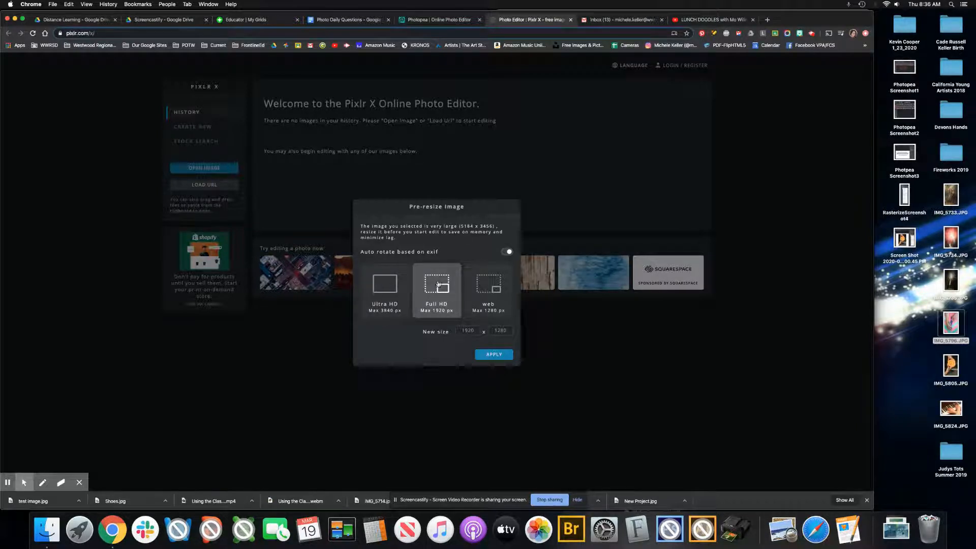
click(388, 290)
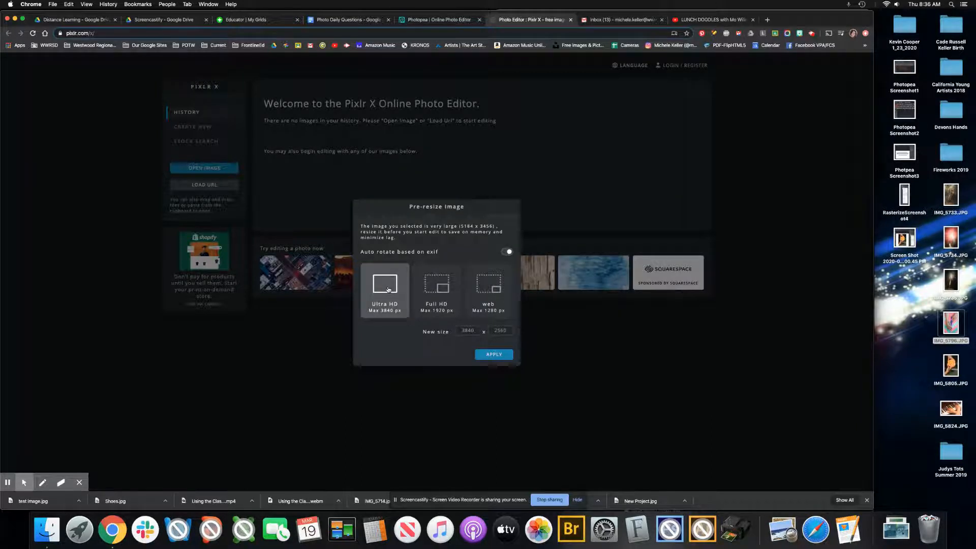
click(439, 290)
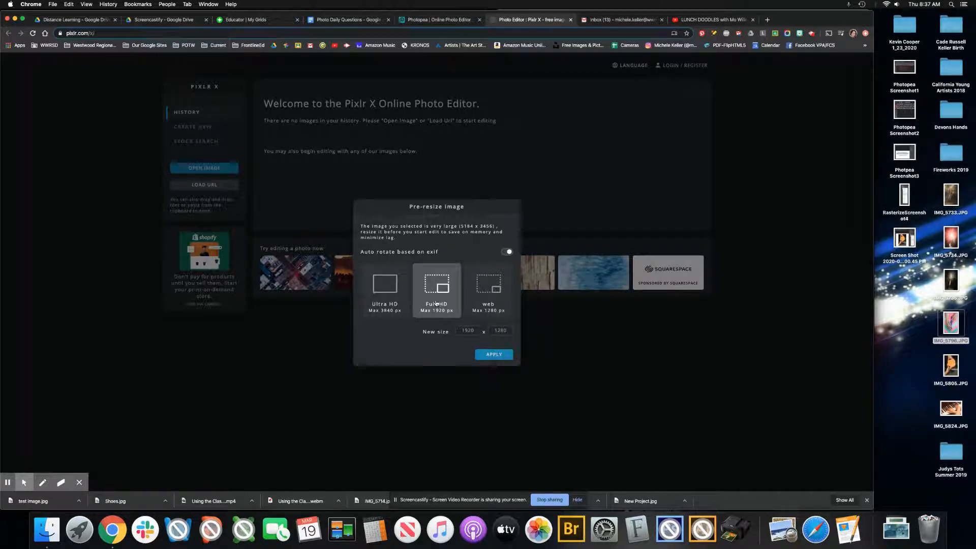
click(494, 355)
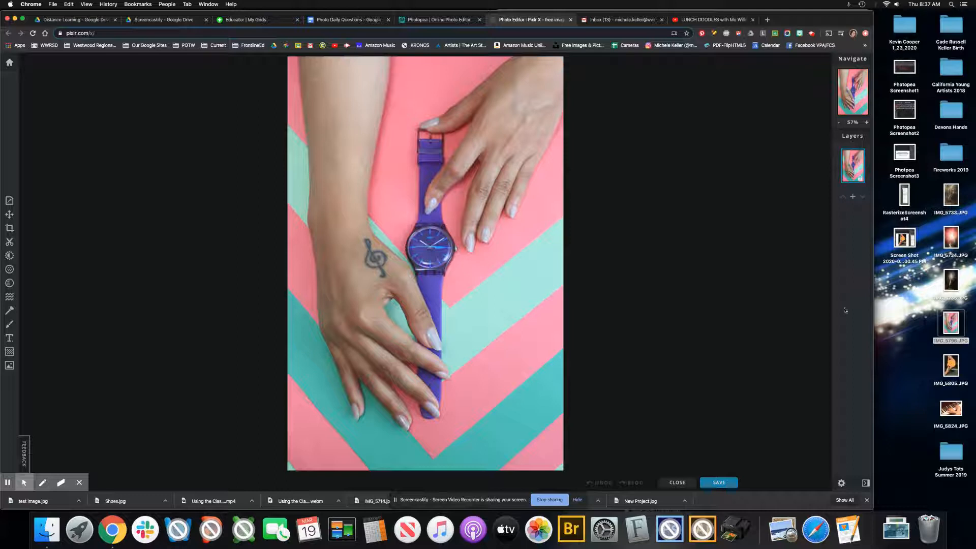
- Add IMG_5805.JPG as a layer in the current document and set its blend mode to Overlay
drag(954, 377, 575, 261)
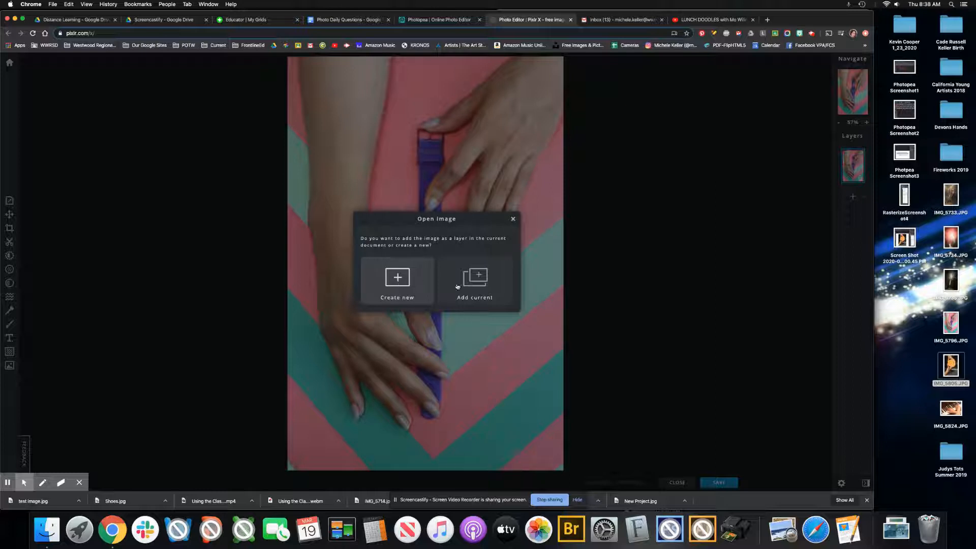
click(477, 286)
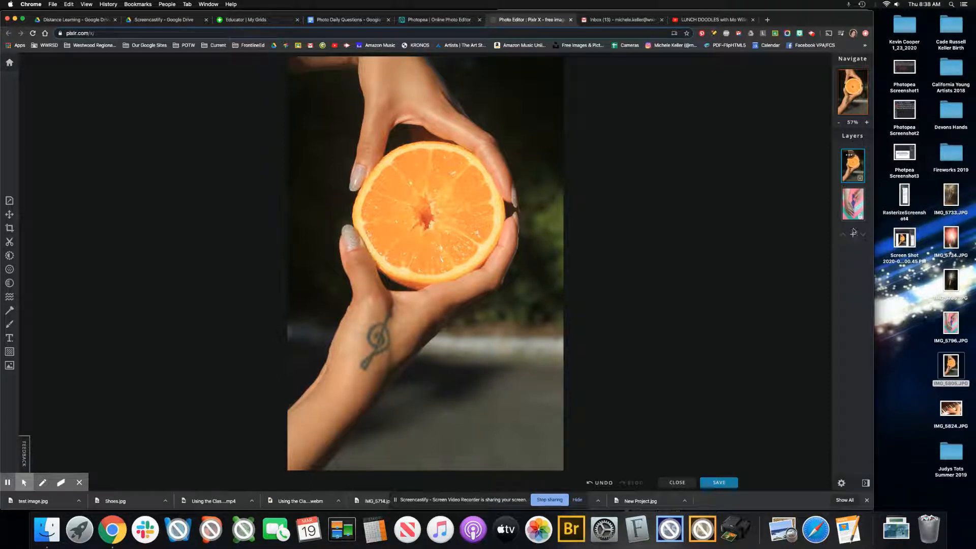
click(849, 154)
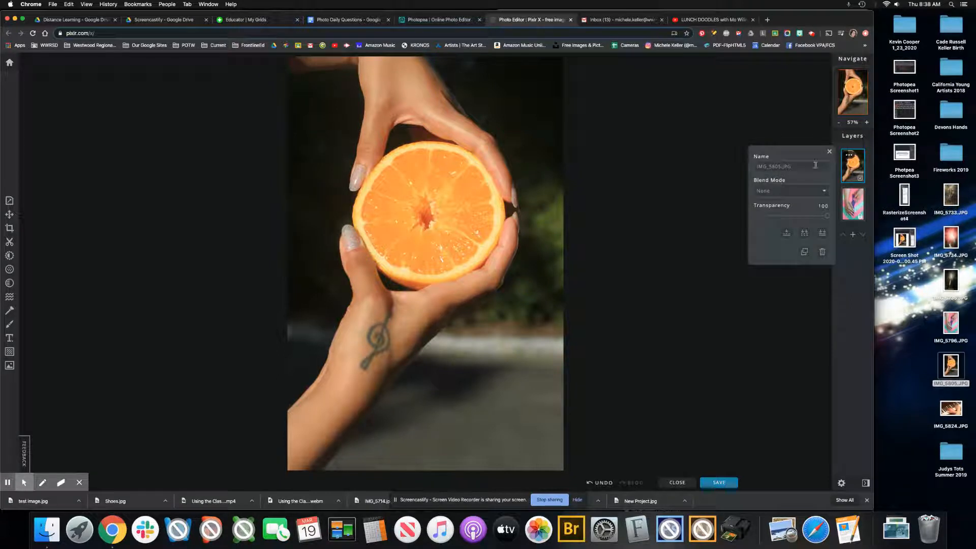
mouse_move(827, 216)
mouse_down()
mouse_move(791, 218)
mouse_move(832, 225)
mouse_up()
click(793, 191)
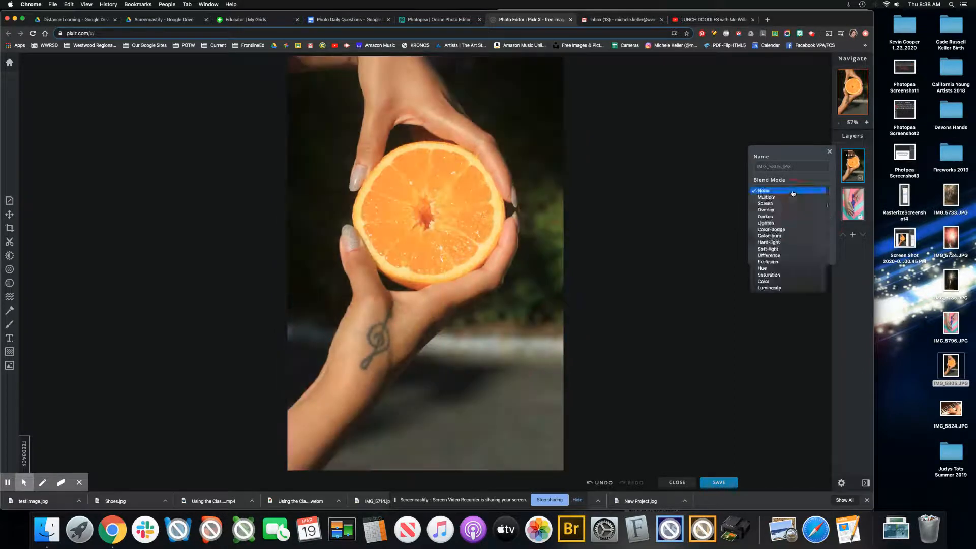
click(789, 210)
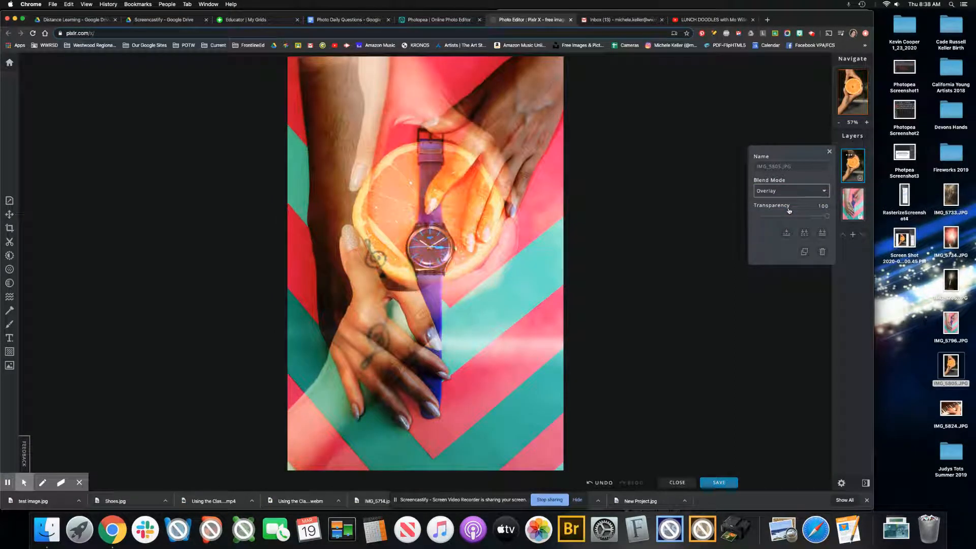
- Try Color-burn, Exclusion, Multiply, Hue, Saturation and Darken as blend modes for the orange layer, and return it to Overlay
click(789, 191)
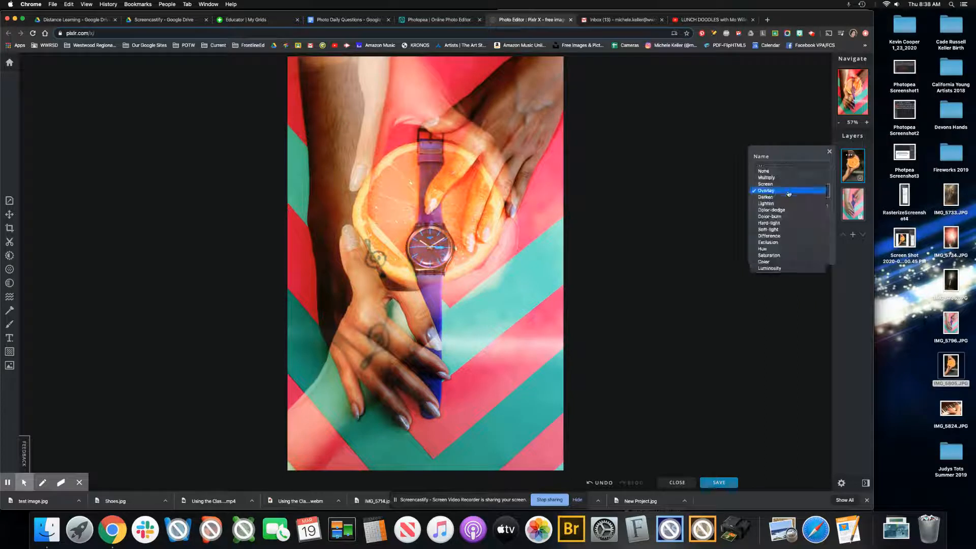
click(789, 216)
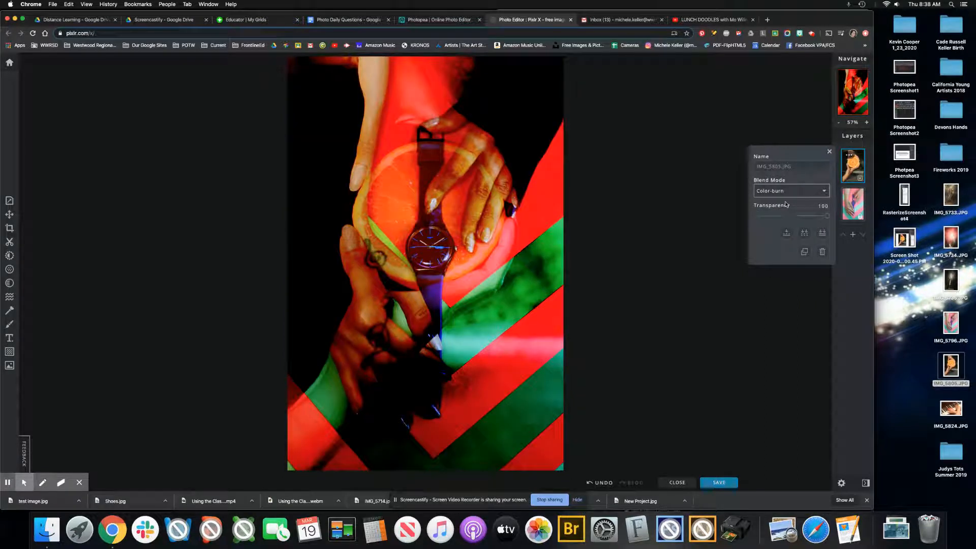
click(786, 191)
click(784, 216)
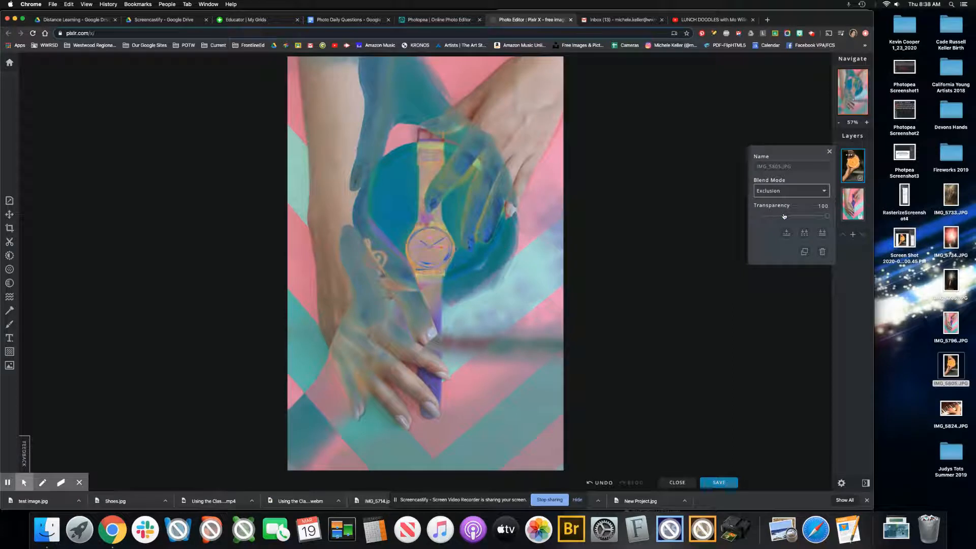
click(785, 192)
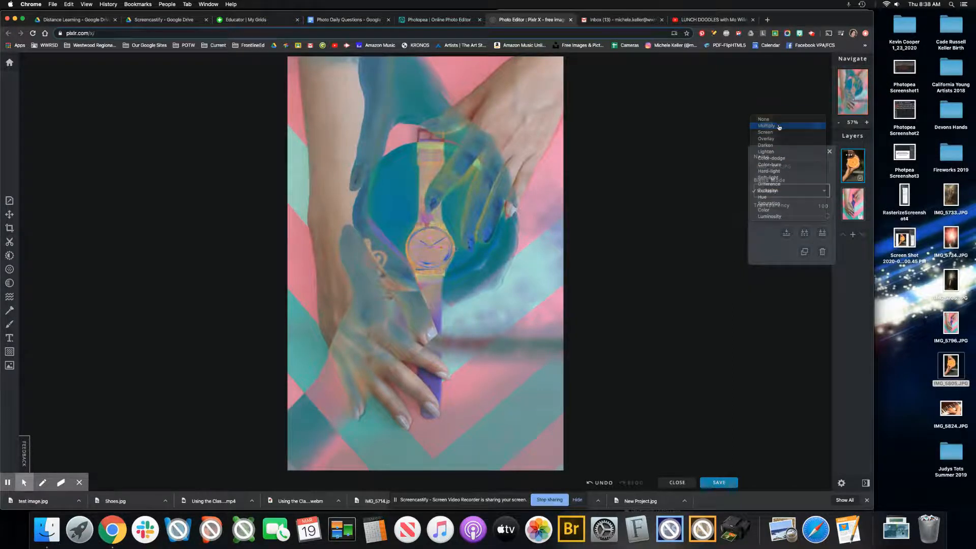
click(779, 126)
click(791, 191)
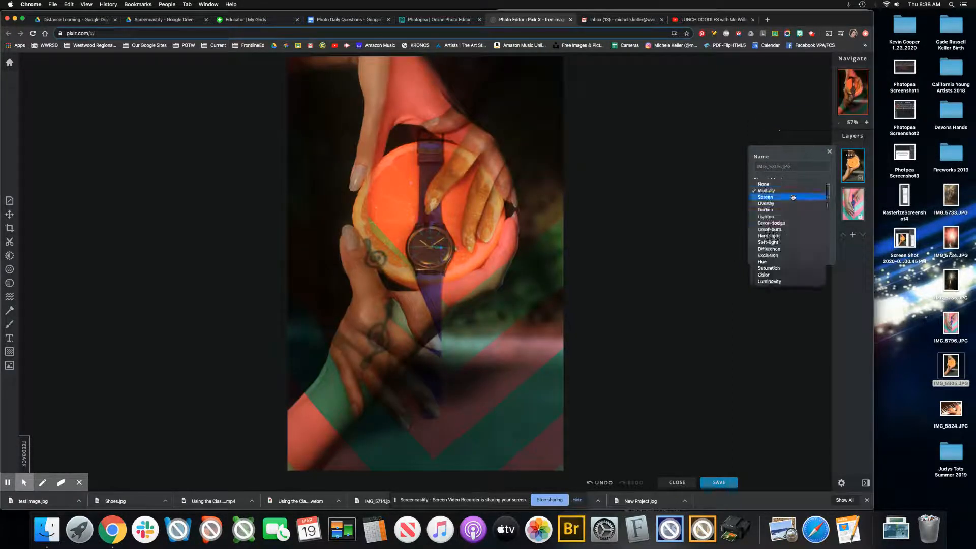
click(791, 203)
click(789, 190)
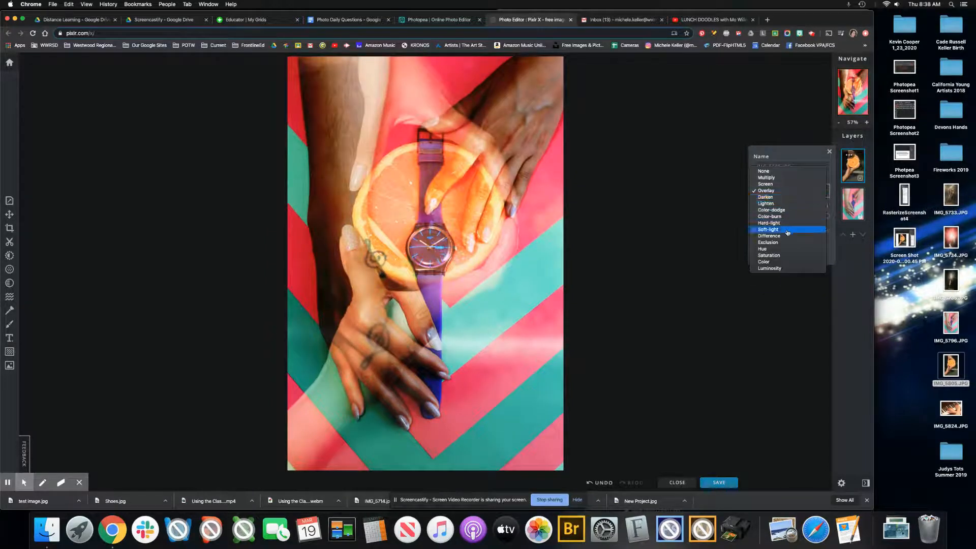
click(787, 249)
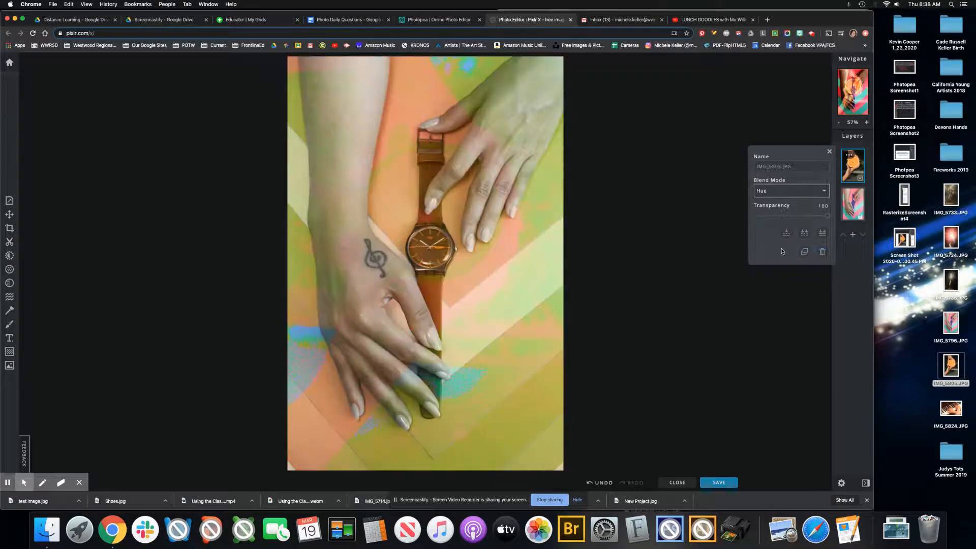
click(785, 192)
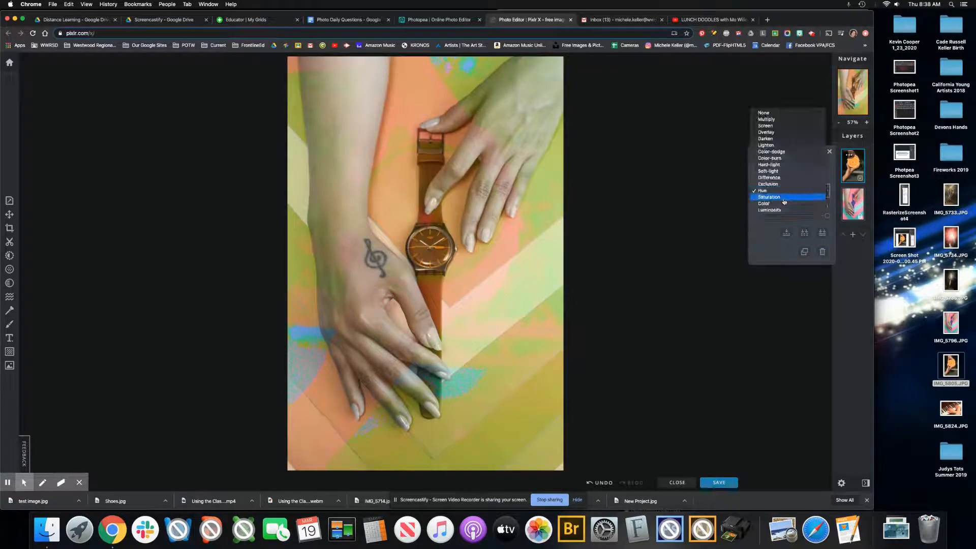
click(784, 201)
click(786, 190)
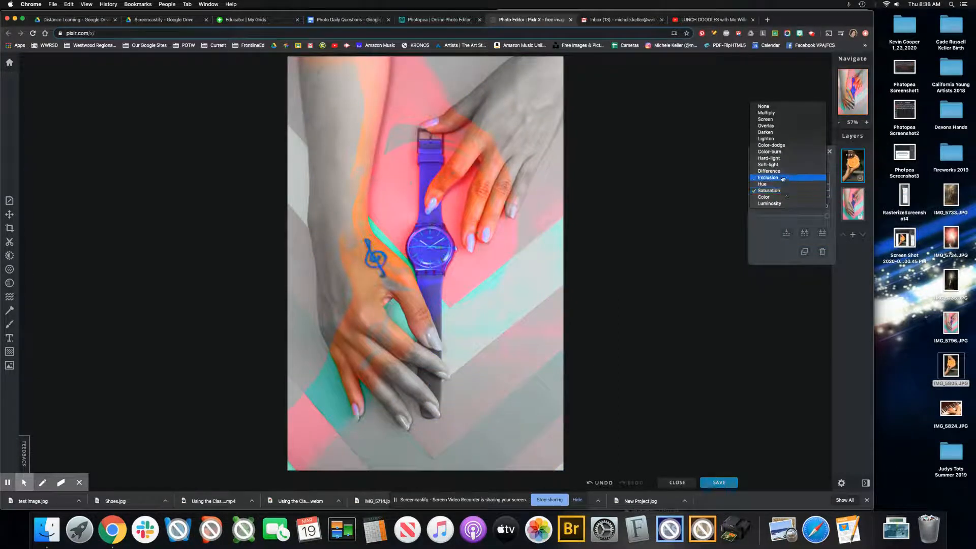
click(776, 133)
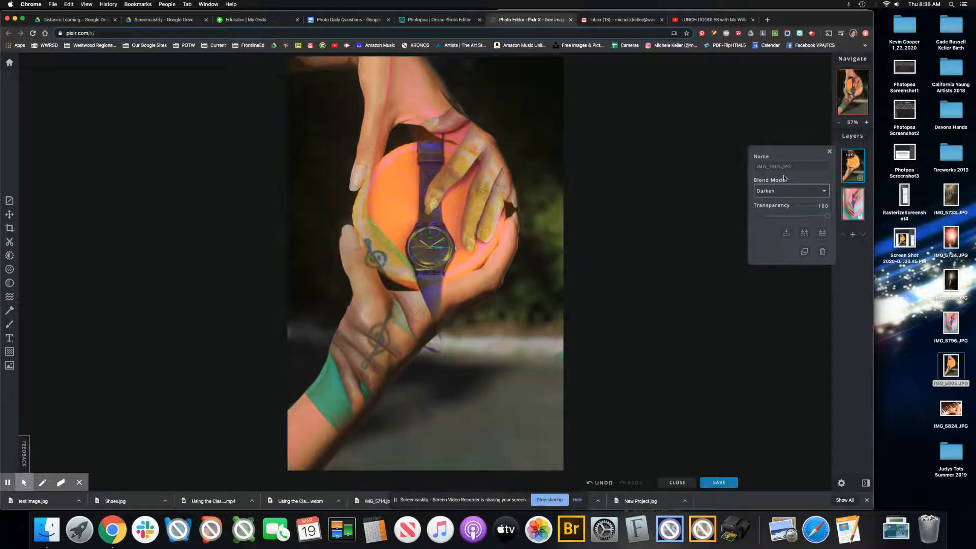
click(796, 191)
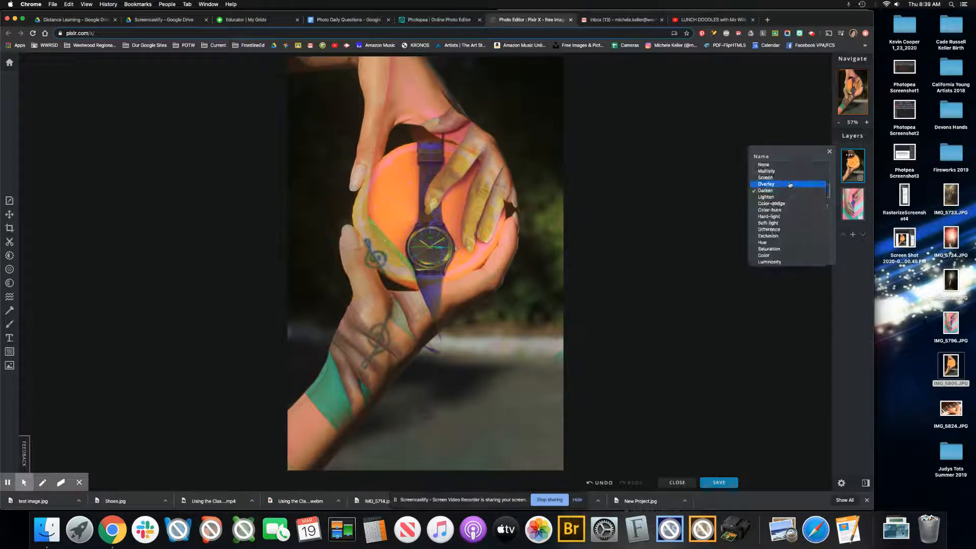
click(790, 186)
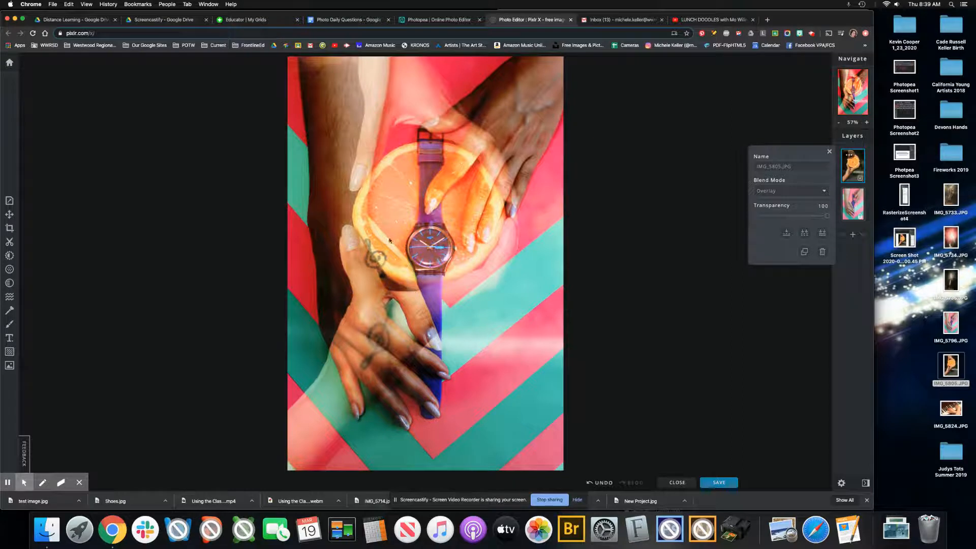
- Move the orange layer up to a Top offset of about -288 px with the Arrange tool
click(9, 214)
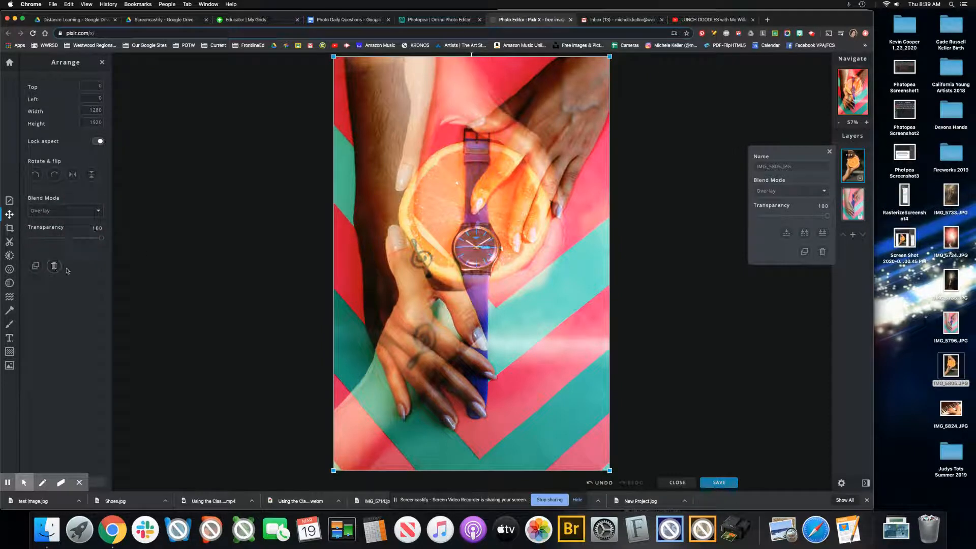
drag(448, 214, 444, 152)
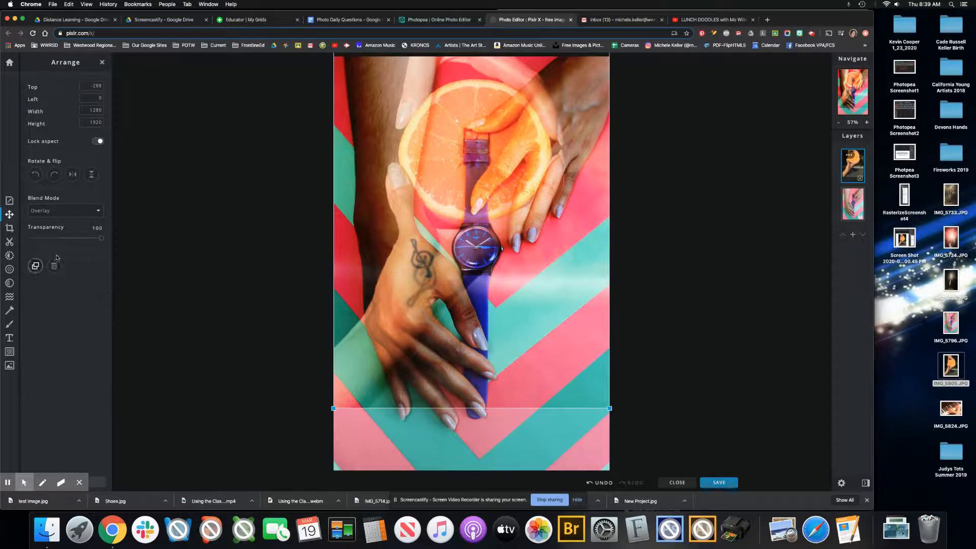
click(102, 63)
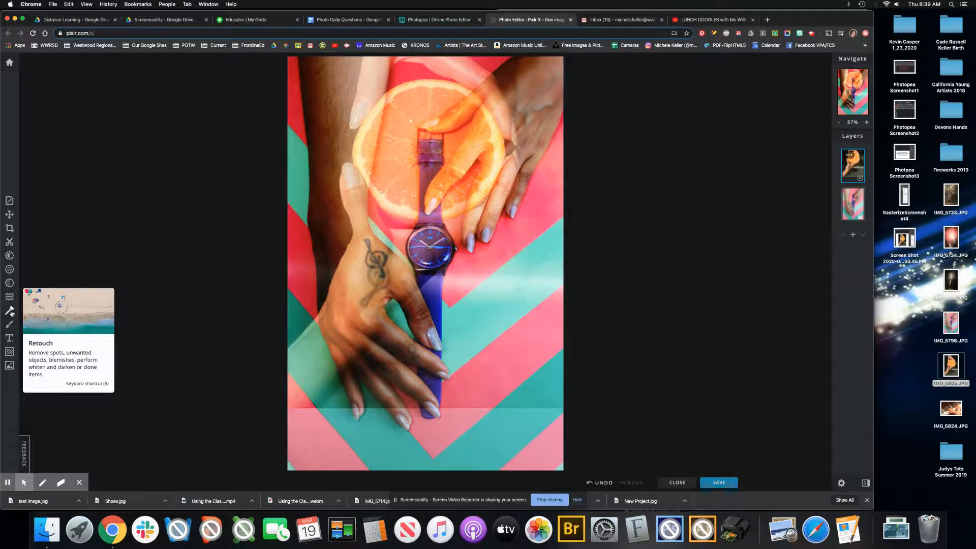
- Crop off the strip beneath the orange layer's lower edge, to 1280 x 1628 px, and check the image saving options without downloading
click(9, 228)
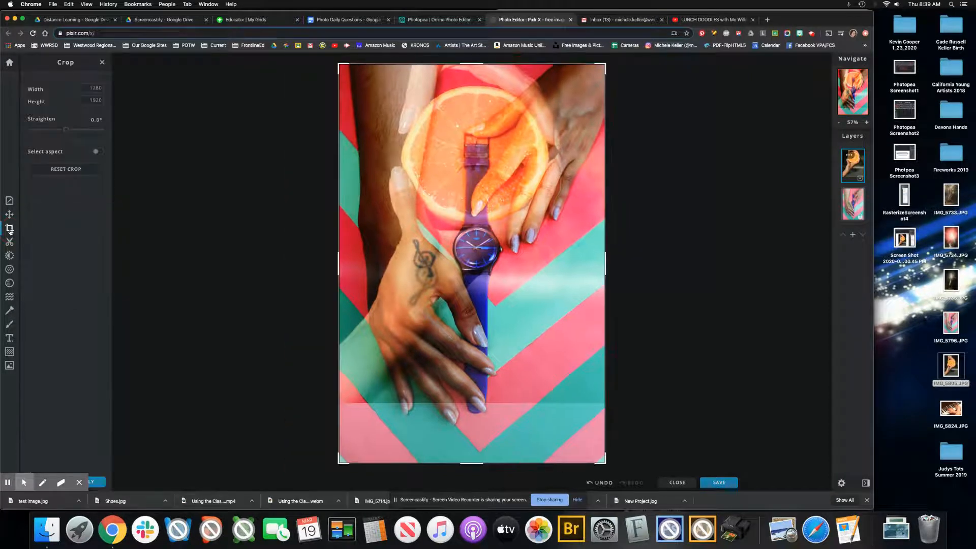
drag(475, 463, 475, 404)
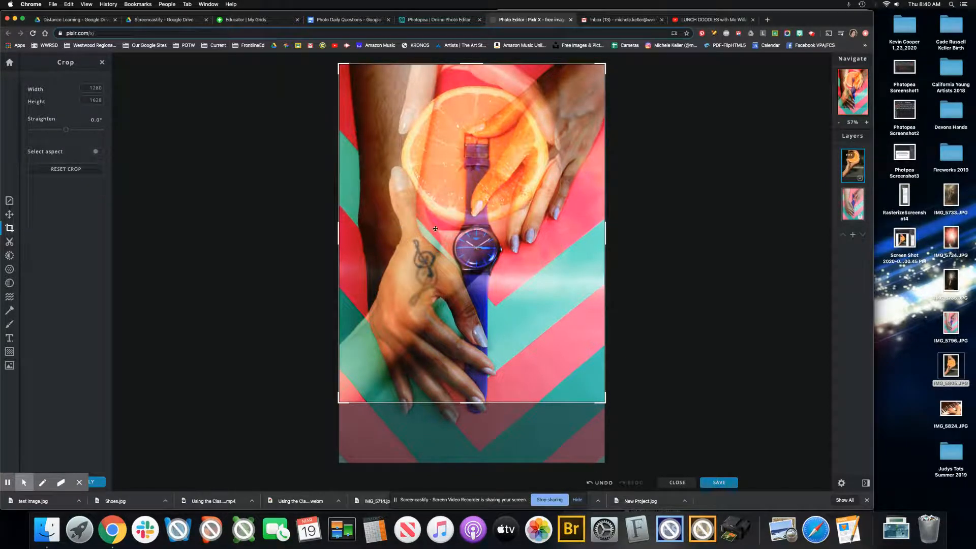
click(721, 483)
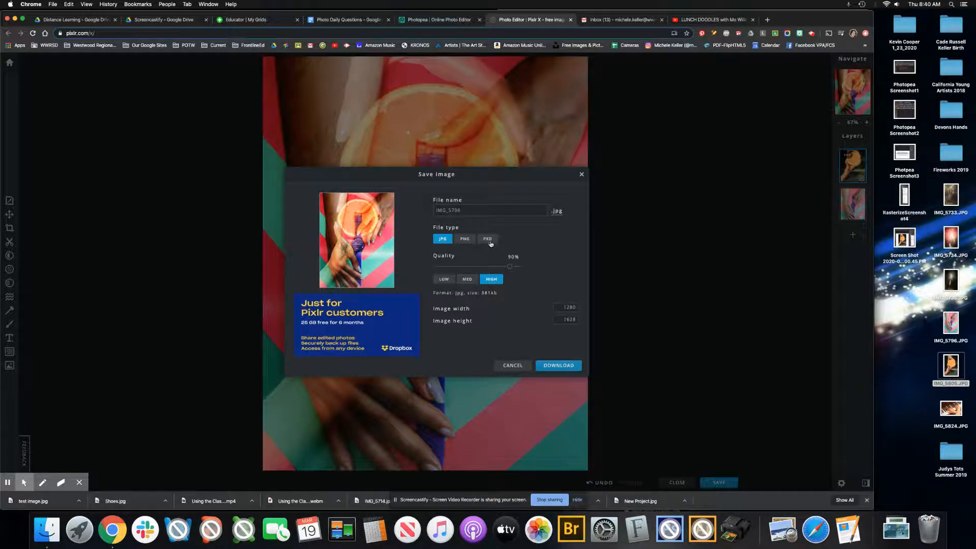
click(519, 367)
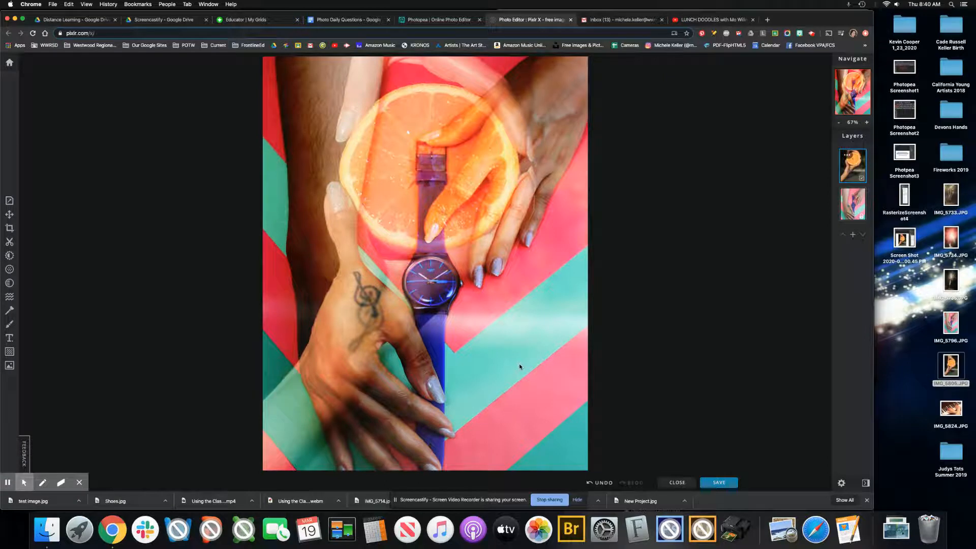
- Try filter effects on the orange layer: Vignette -100, Fringe -49, Dehaze 68, Posterize 2, Pixelate 46 and Mosaic 55
click(10, 269)
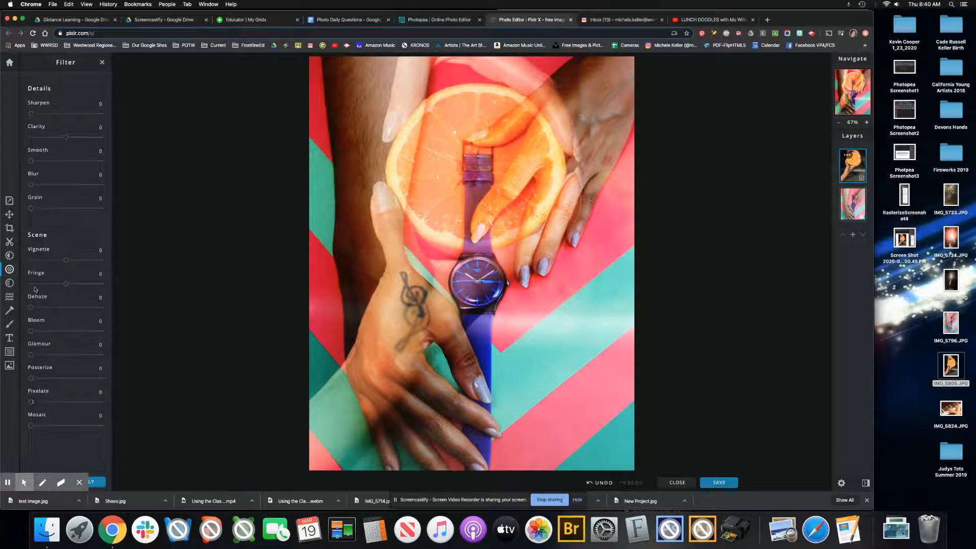
drag(66, 260, 2, 260)
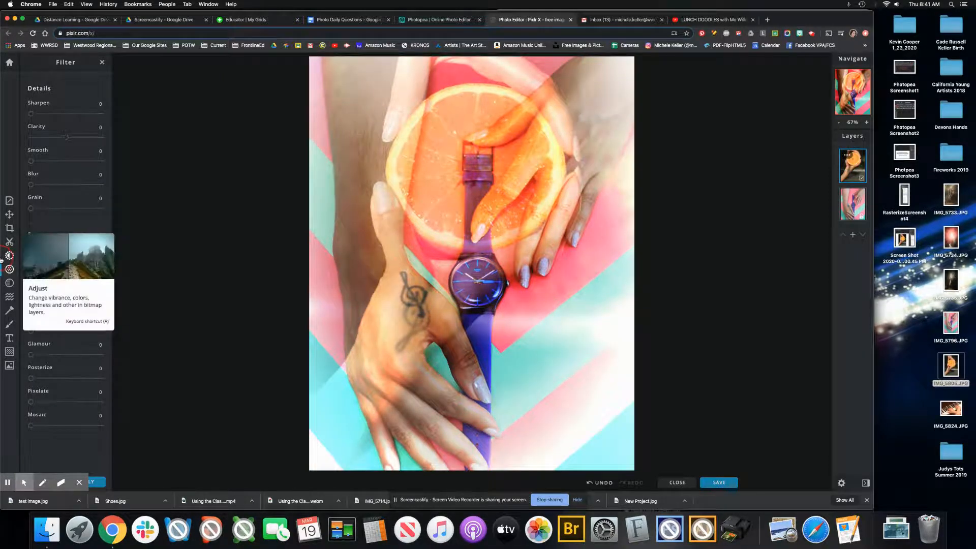
drag(66, 284, 70, 427)
click(50, 309)
click(58, 331)
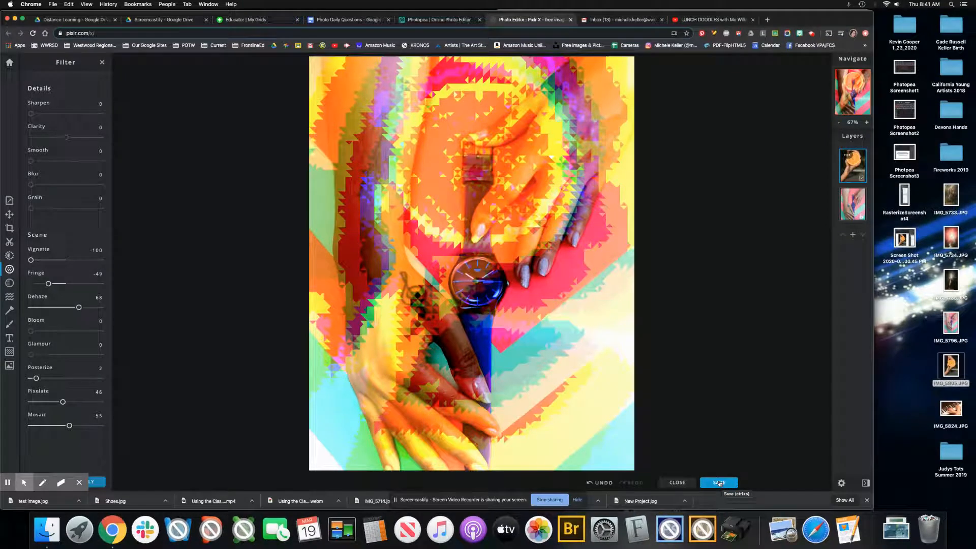
- Merge the orange layer and the watch photo into a single layer
click(846, 156)
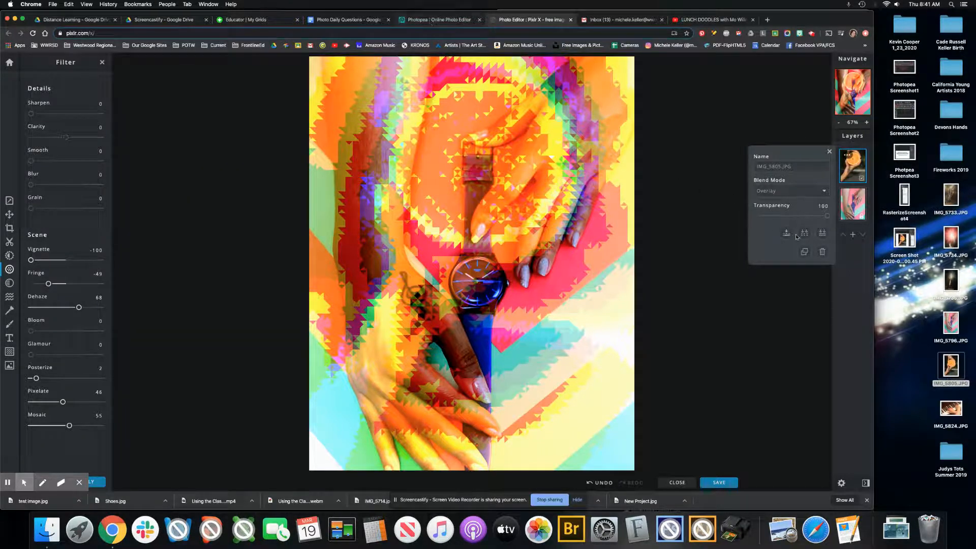
click(848, 155)
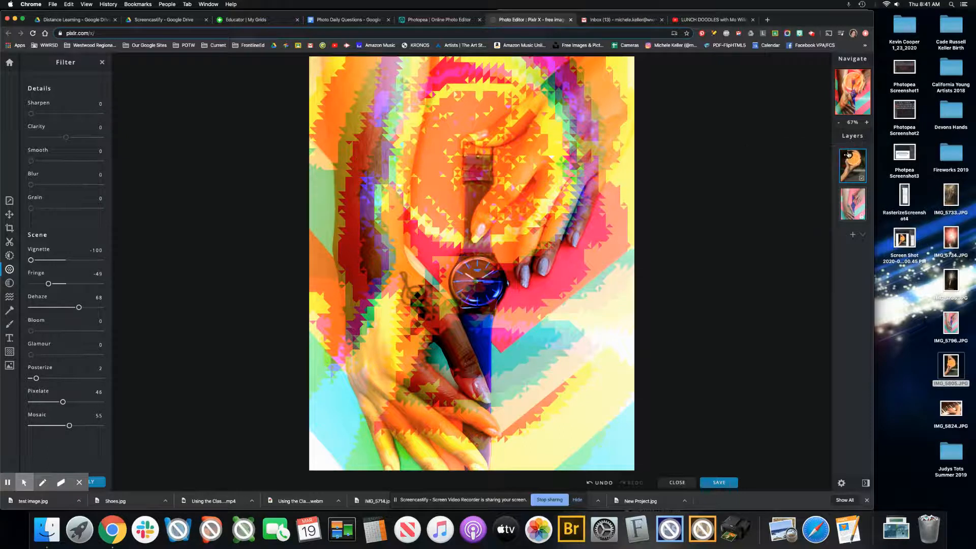
click(847, 154)
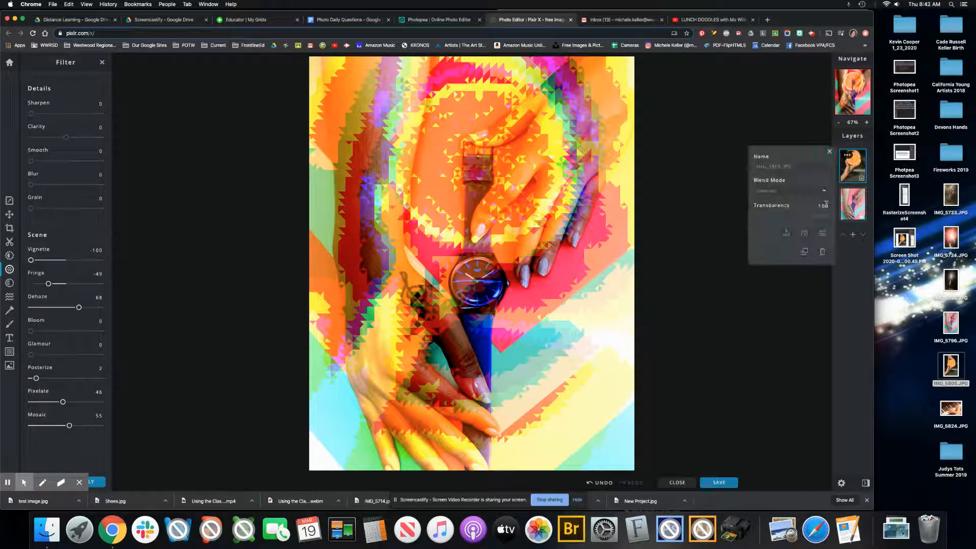
click(821, 232)
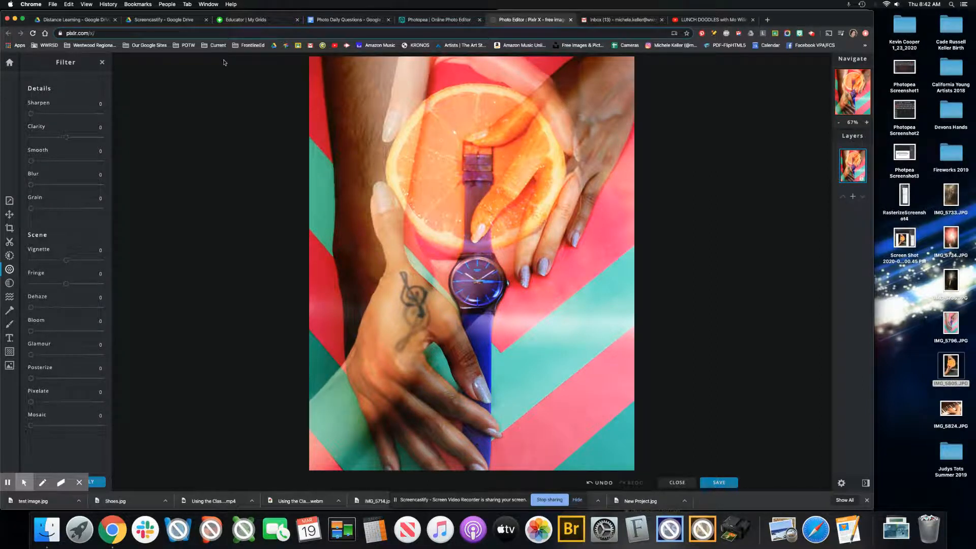
- Undo the last merge and merge the filtered orange layer down onto the watch photo
click(600, 482)
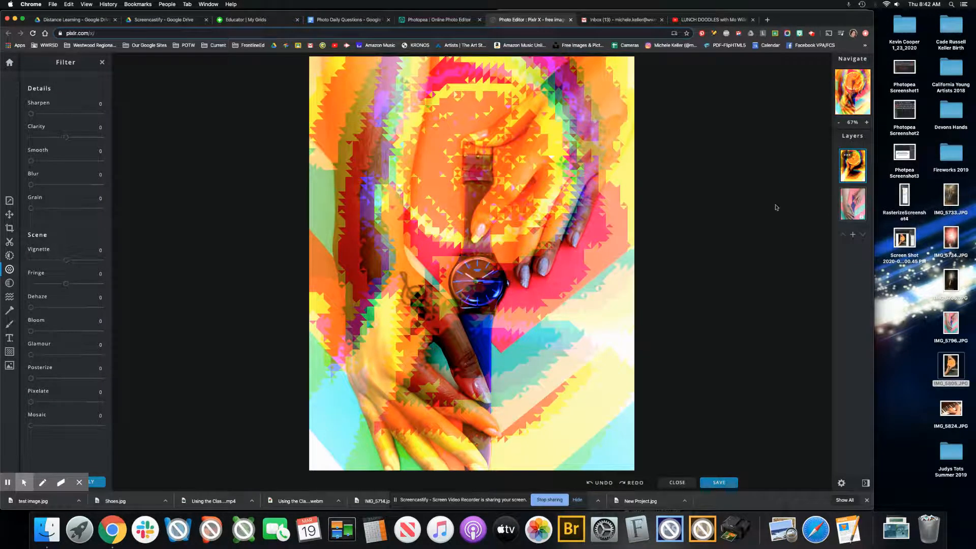
click(846, 154)
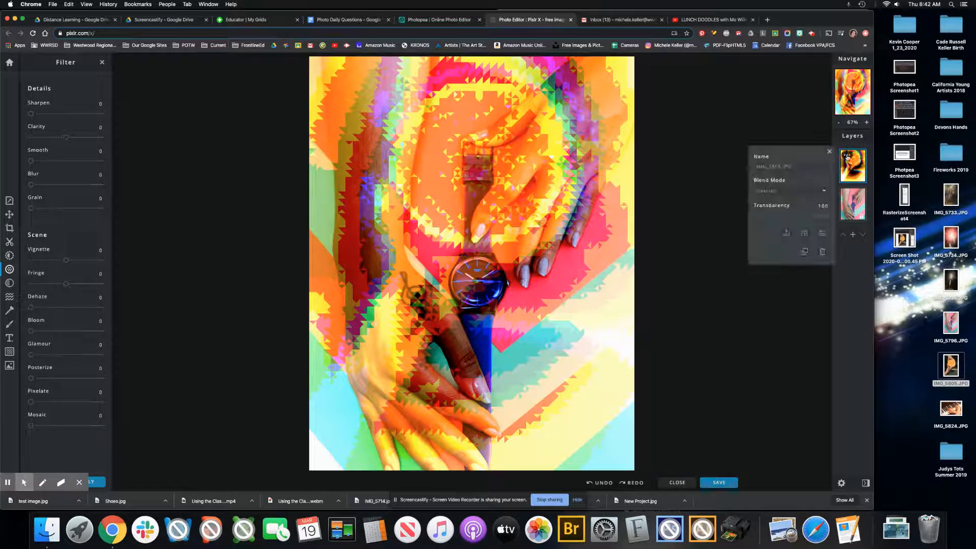
click(805, 233)
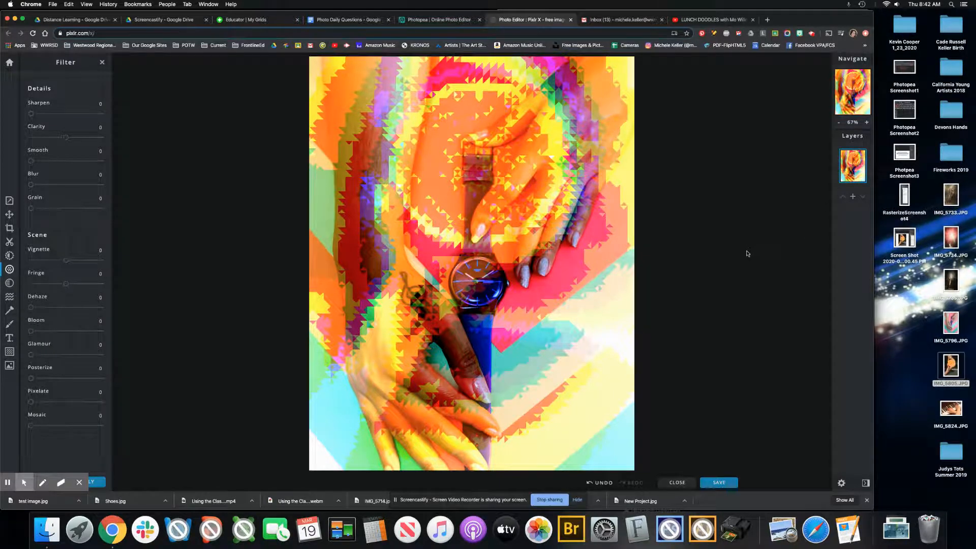
- Download the merged image as a JPG named Funky Edit and close the save dialog
click(719, 483)
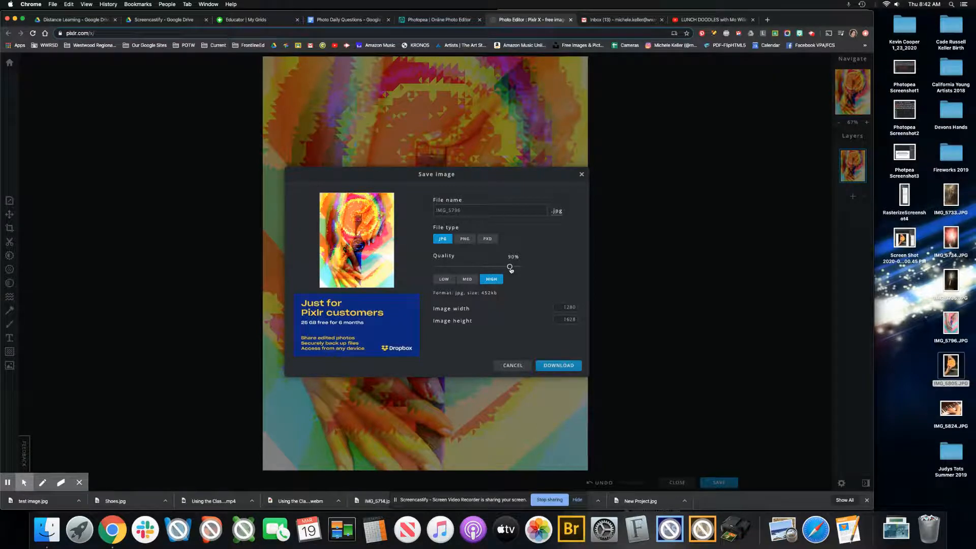
drag(470, 210, 421, 208)
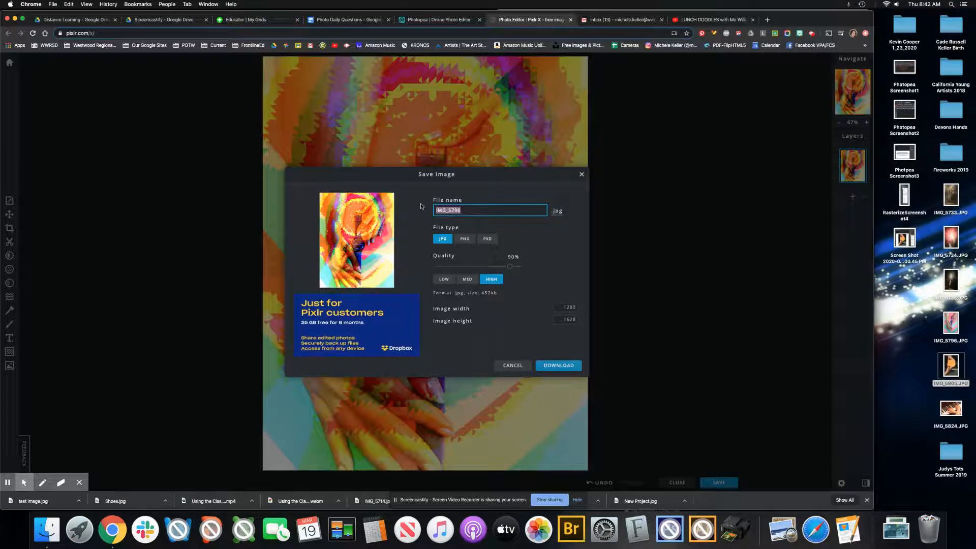
text(Funky Edit)
click(566, 370)
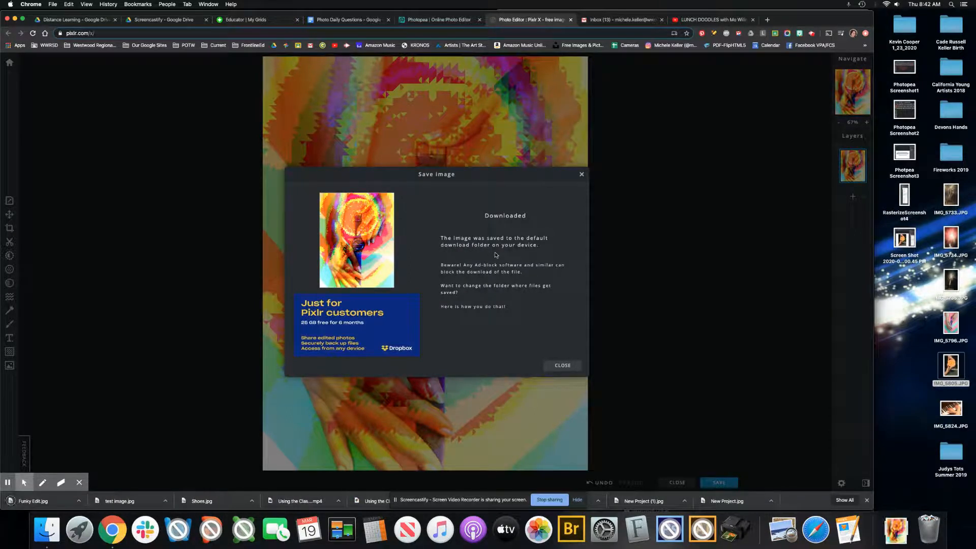
click(564, 368)
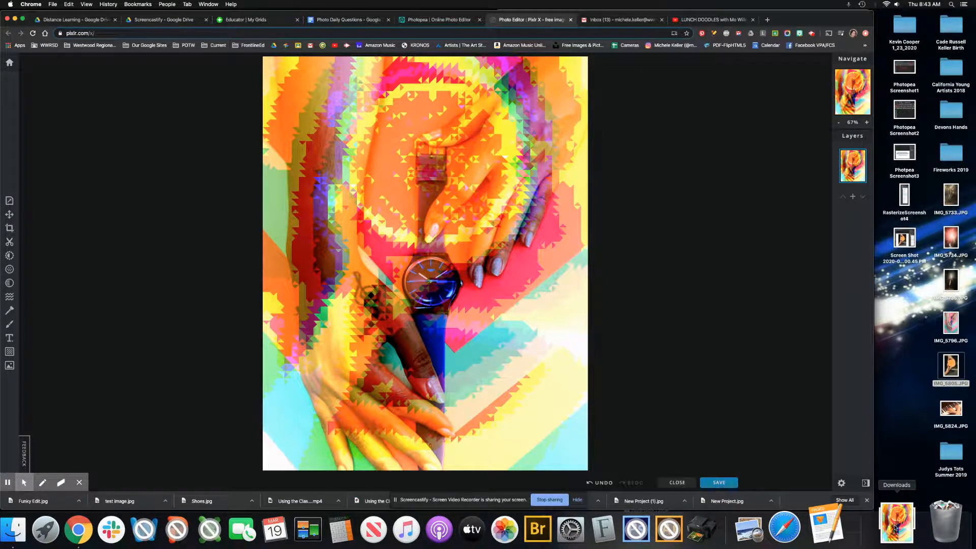
- Open the Downloads folder in Finder, preview Funky Edit.jpg, and return to the Pixlr X editor
click(896, 528)
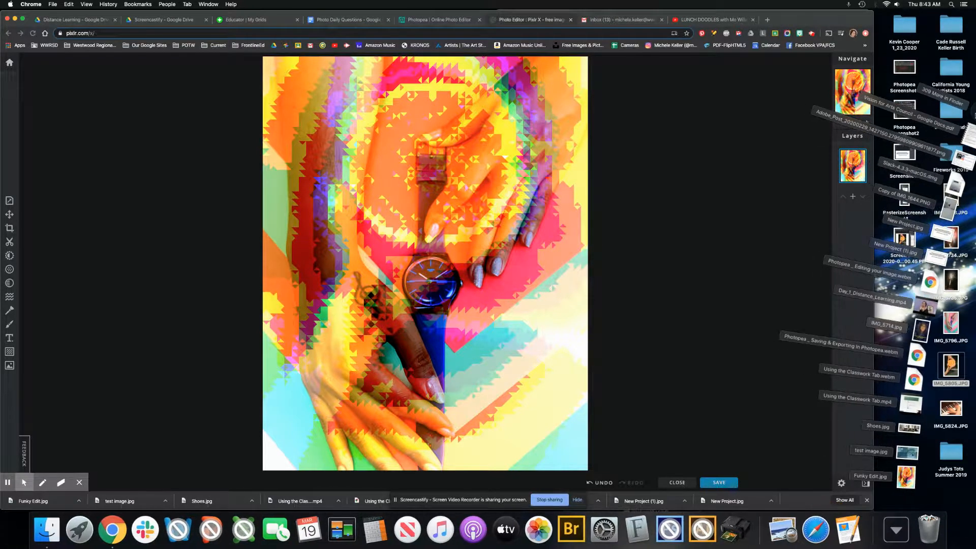
click(970, 108)
click(646, 160)
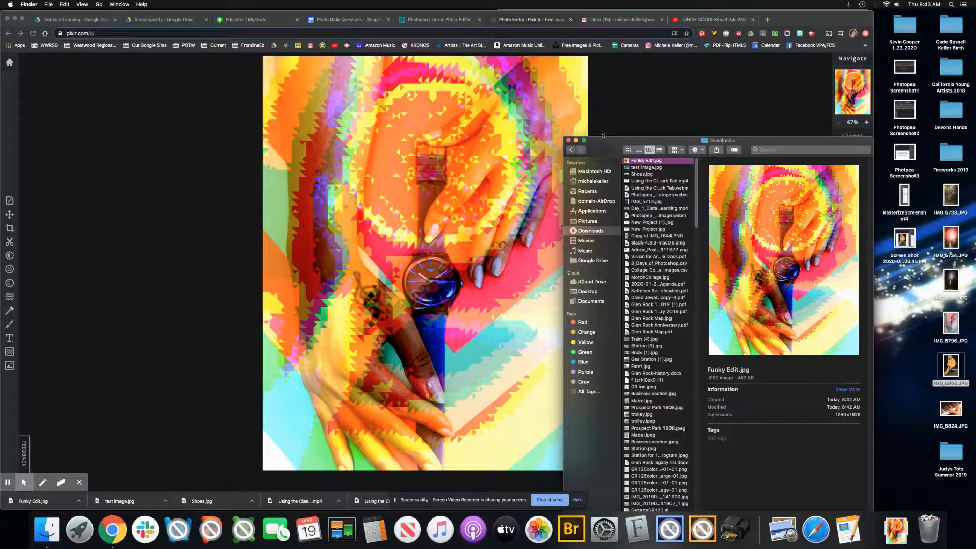
click(635, 106)
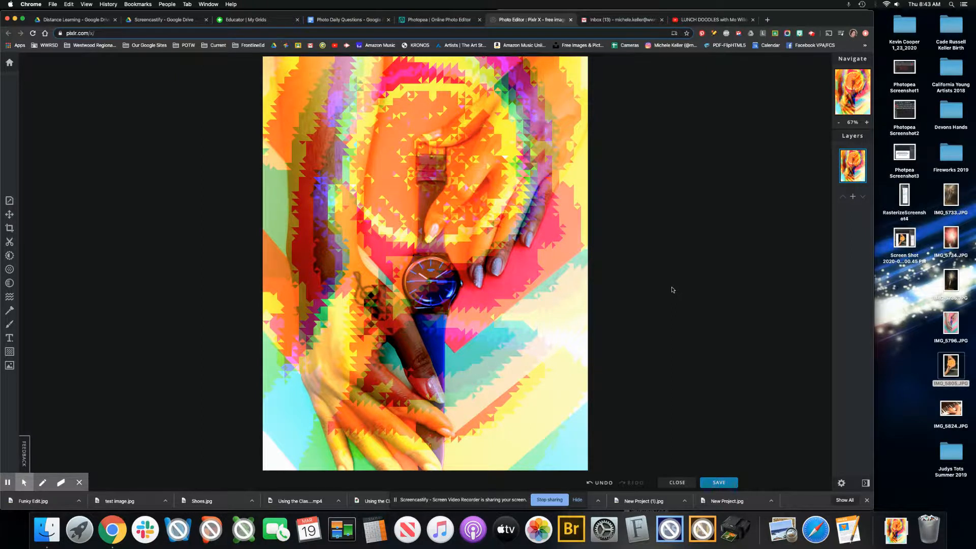
mouse_move(79, 486)
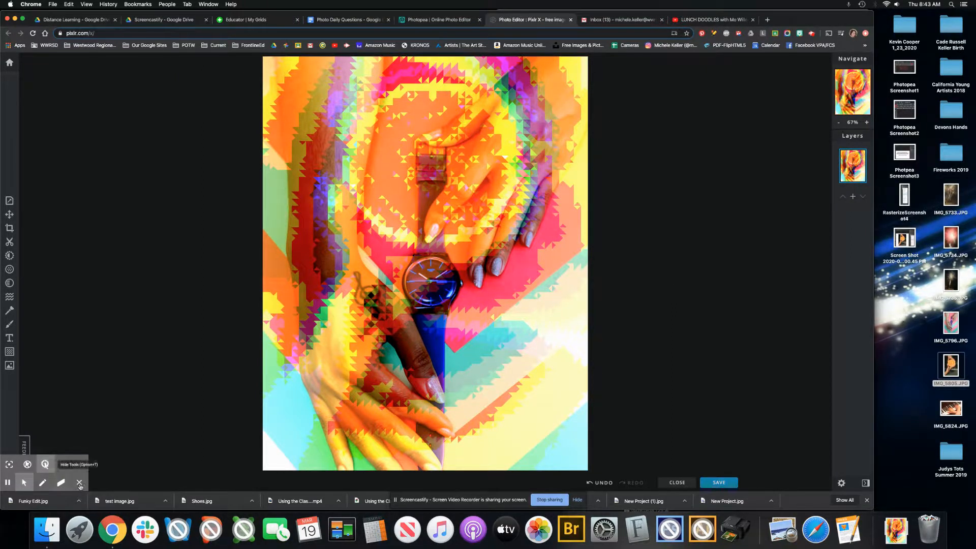